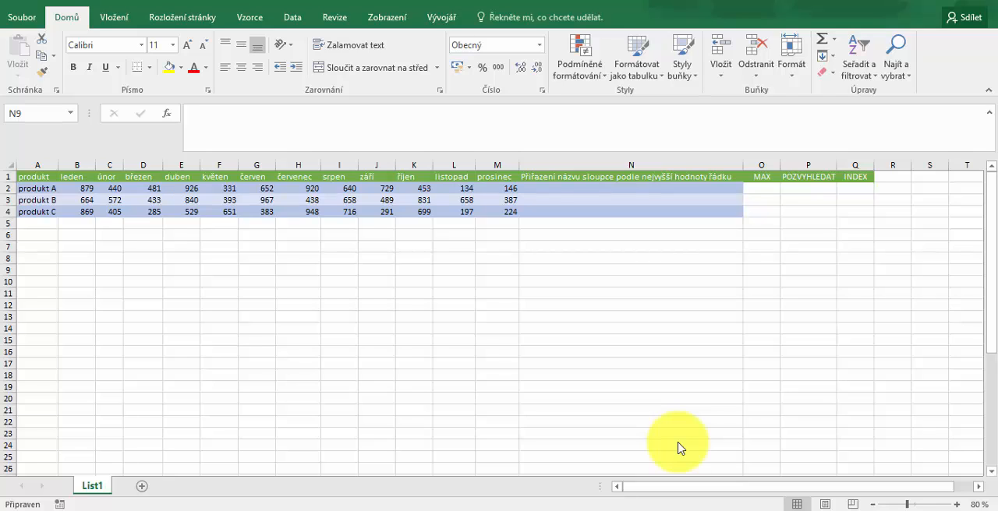
# Calculate the maximum of B2:M2 in cell O2 with the MAX function and fill the formula down to O4
pyautogui.click(765, 188)
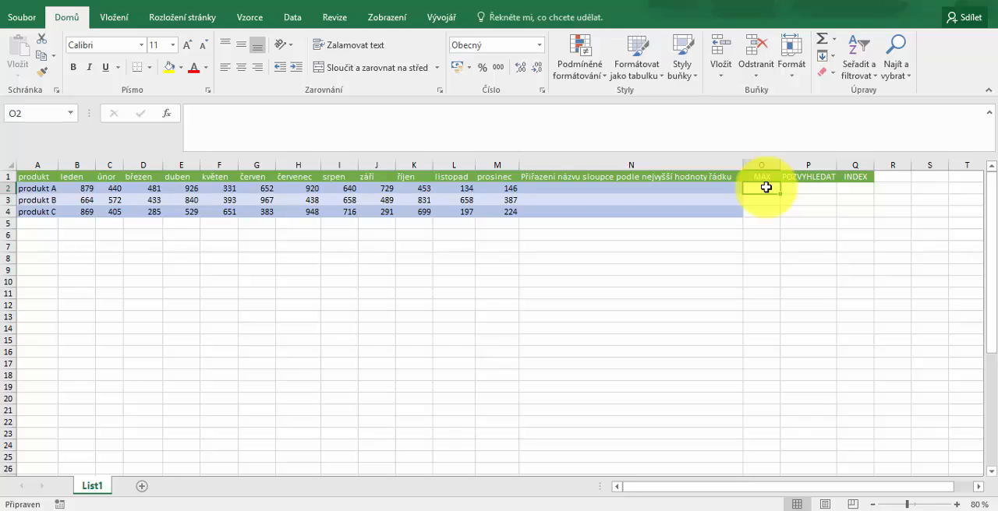
pyautogui.click(485, 271)
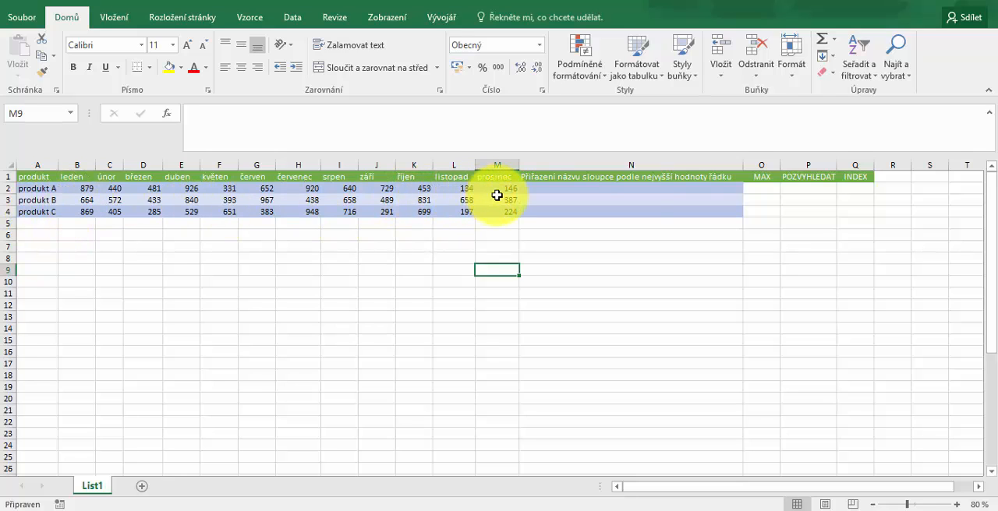
pyautogui.click(762, 187)
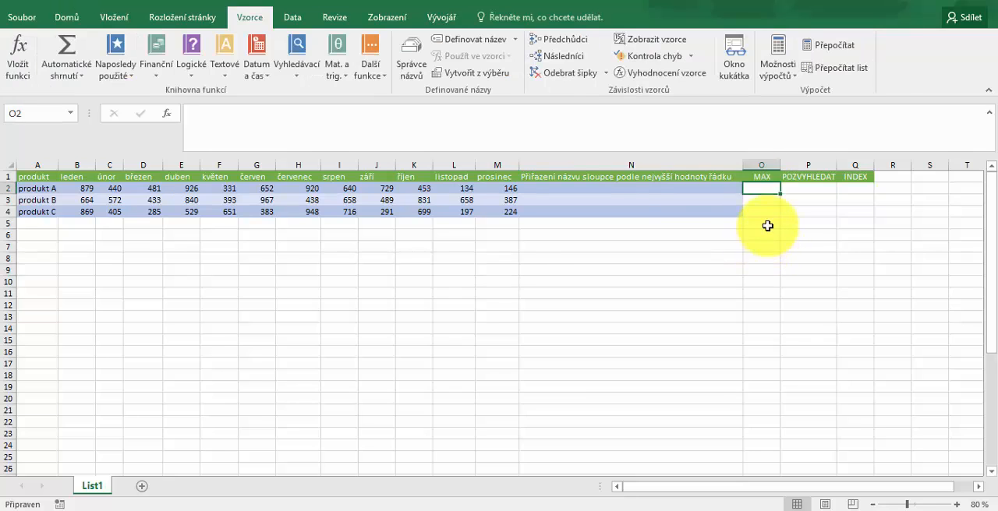
pyautogui.click(382, 74)
pyautogui.moveTo(403, 100)
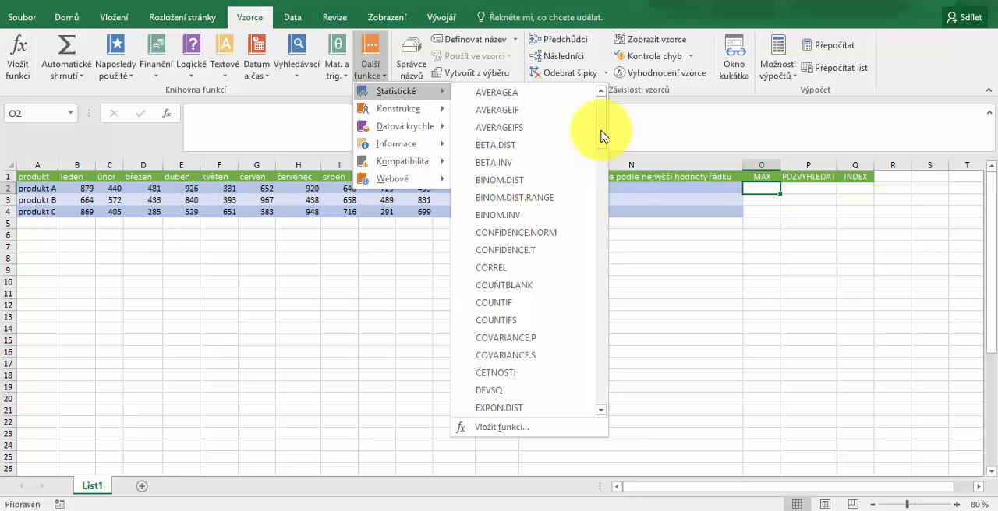
pyautogui.moveTo(597, 133); pyautogui.dragTo(617, 264)
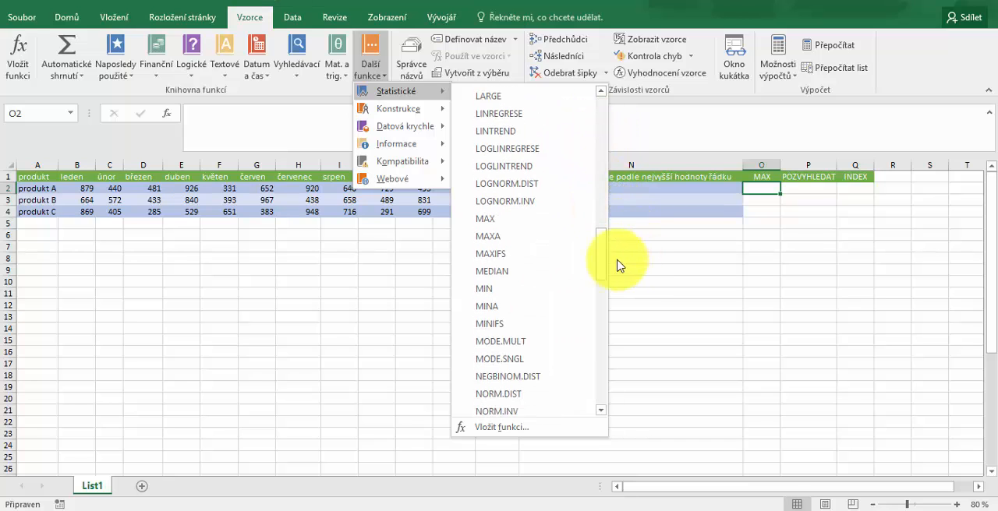
pyautogui.click(512, 225)
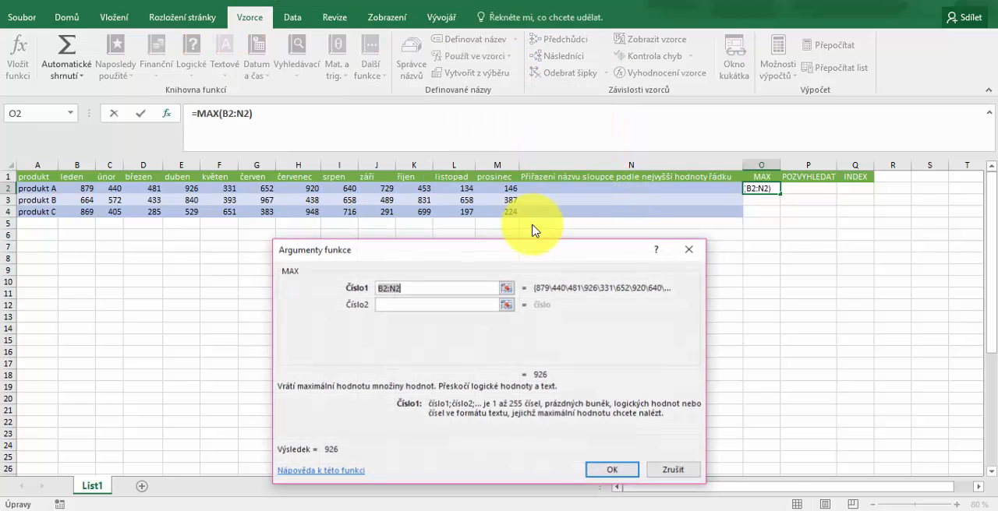
pyautogui.moveTo(84, 188); pyautogui.dragTo(486, 188)
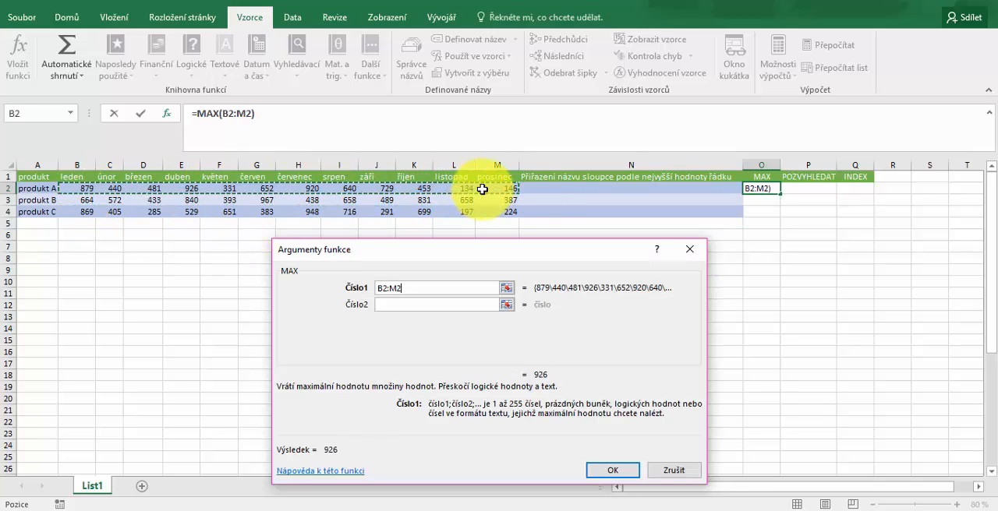
pyautogui.press('Return')
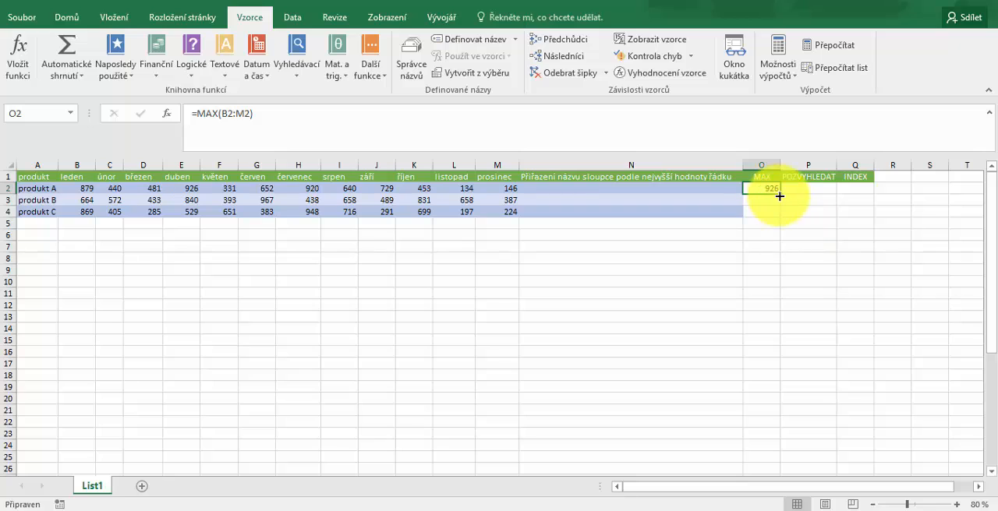
pyautogui.moveTo(780, 193); pyautogui.dragTo(785, 217)
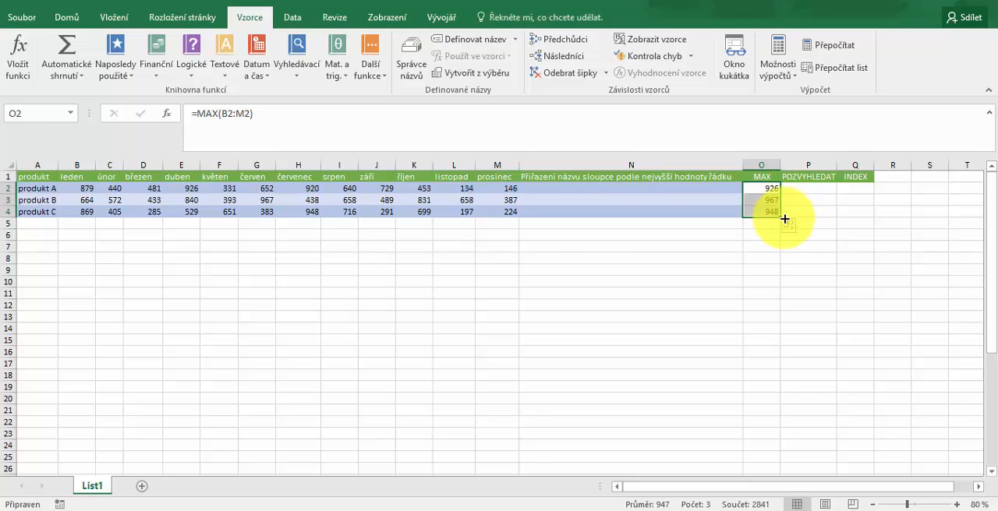
# Insert the POZVYHLEDAT function in P2 with lookup value O2, search range B2:M2 and match type 0
pyautogui.click(795, 189)
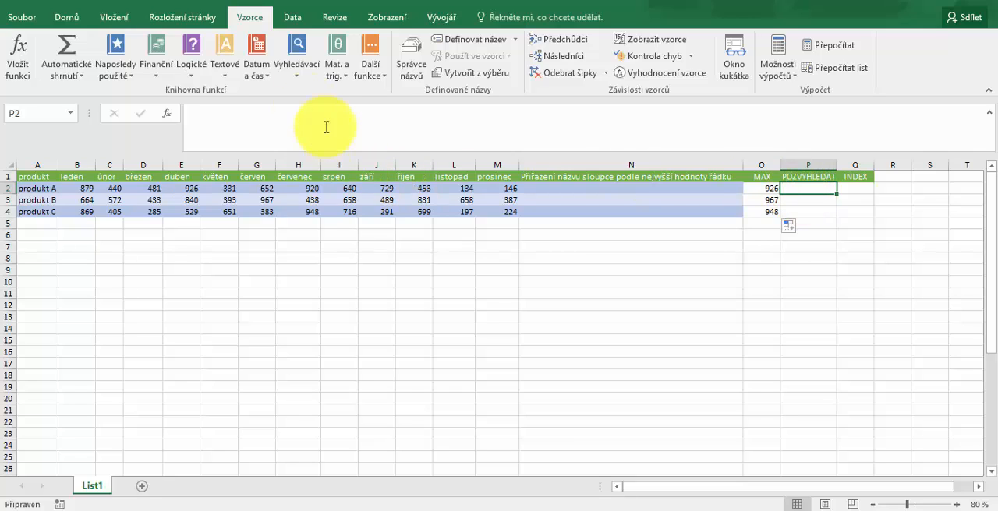
pyautogui.click(288, 61)
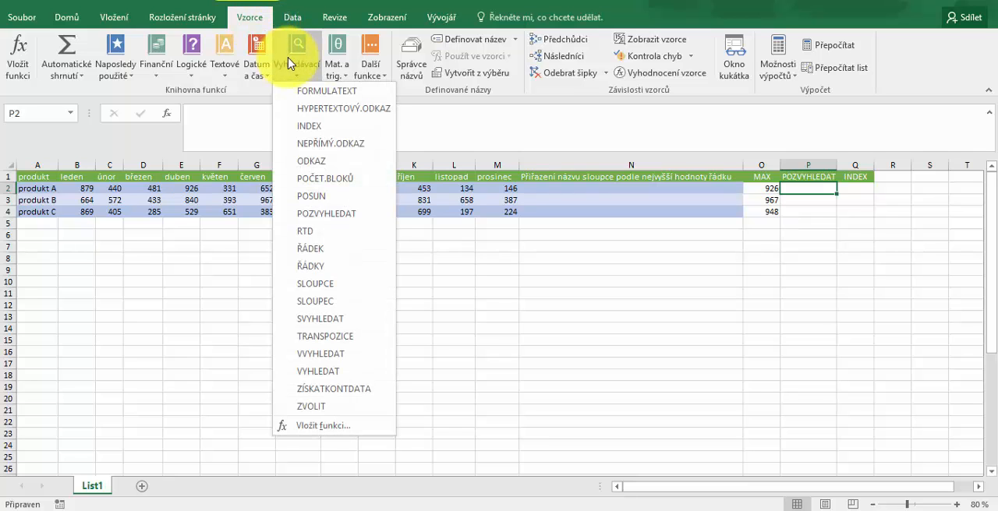
pyautogui.click(330, 215)
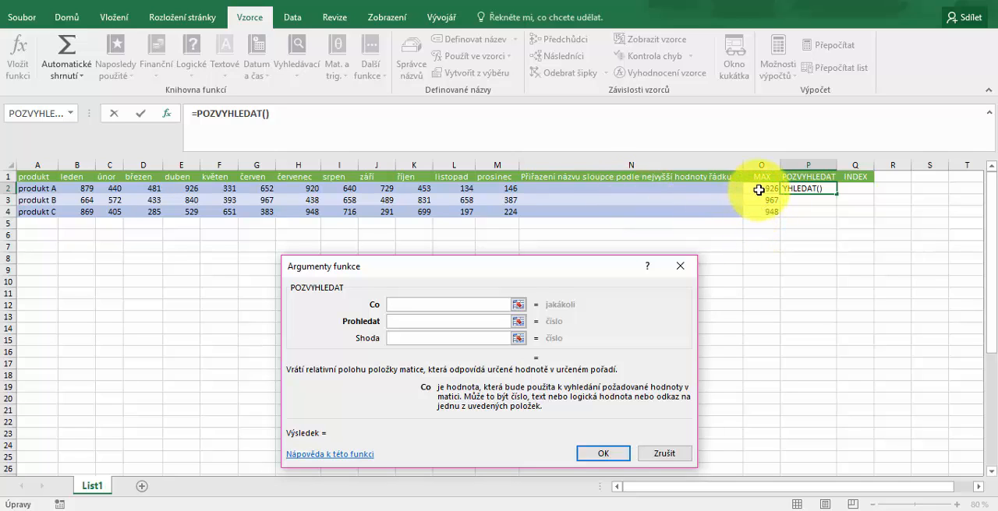
pyautogui.click(758, 190)
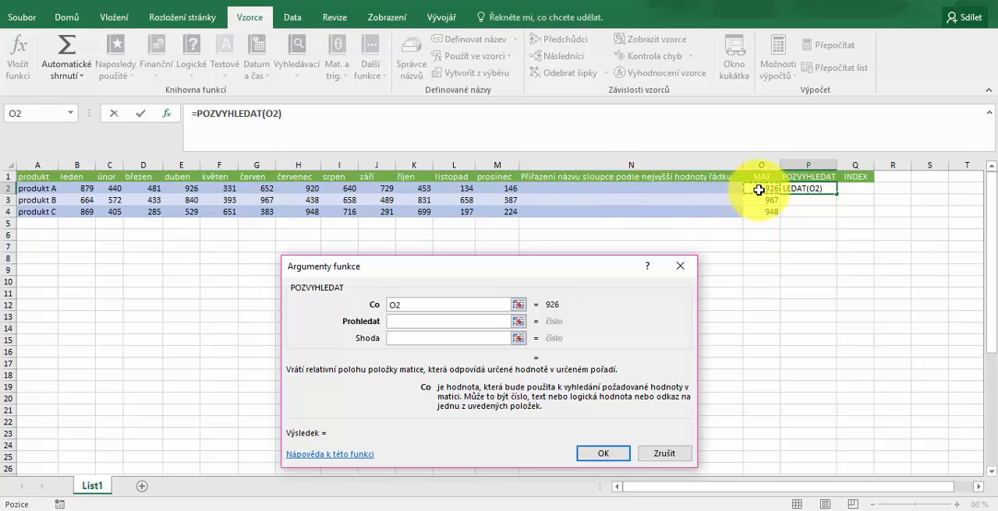
pyautogui.click(457, 322)
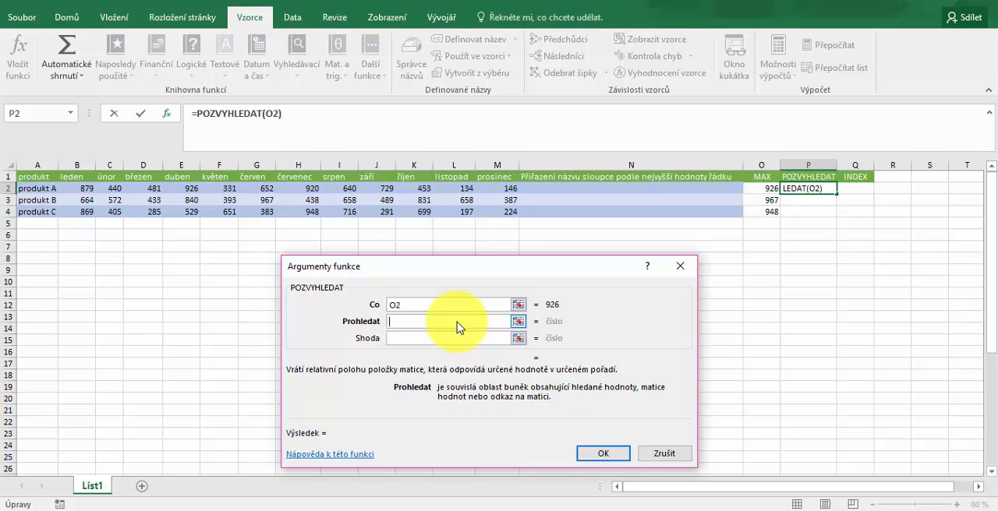
pyautogui.click(93, 191)
pyautogui.moveTo(93, 191); pyautogui.dragTo(488, 188)
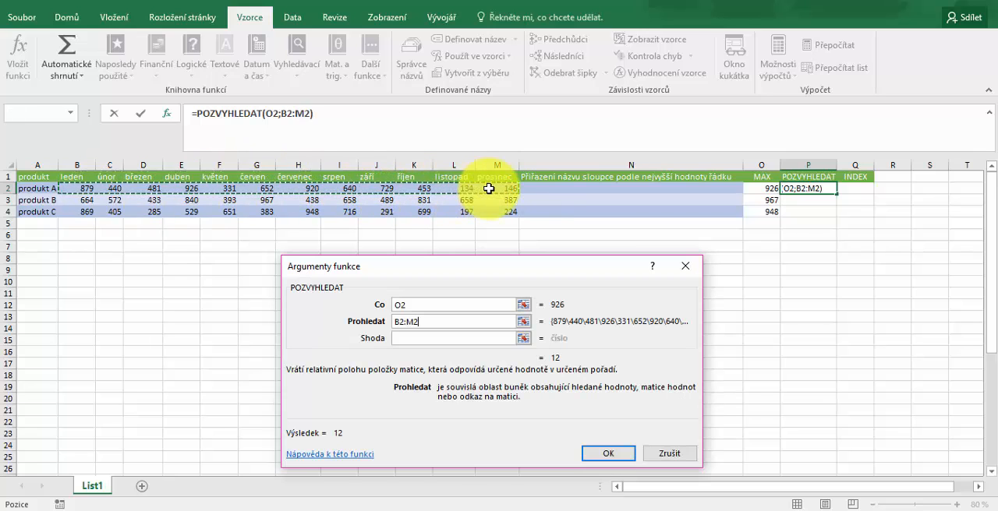
pyautogui.click(428, 341)
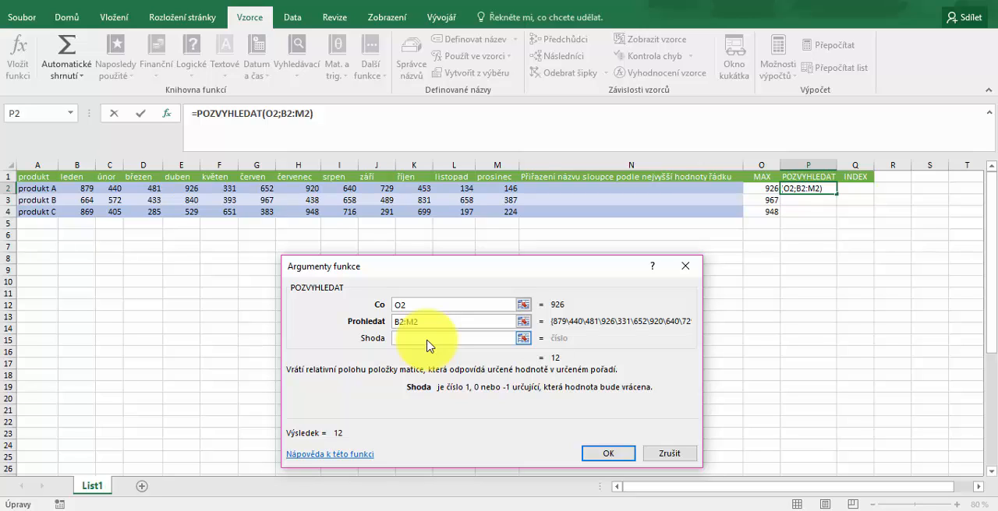
pyautogui.write('0')
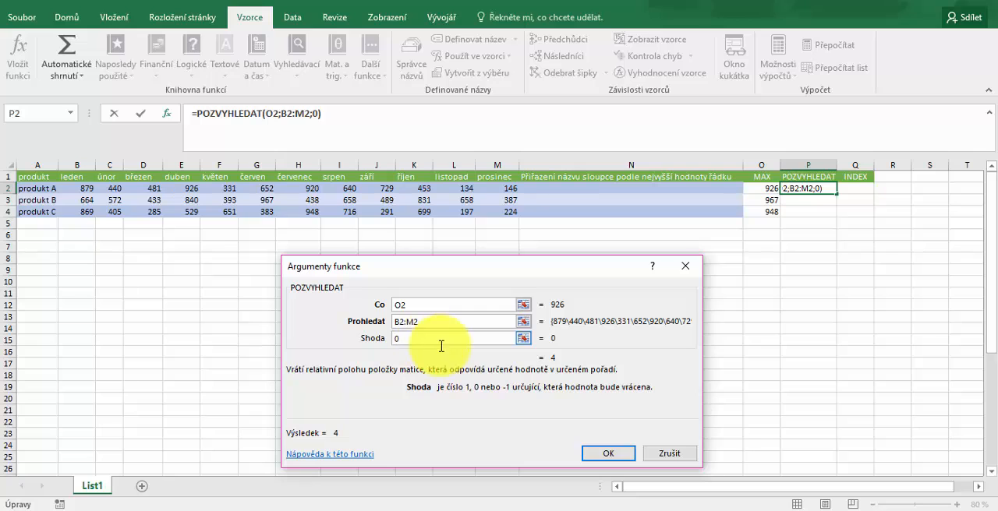
pyautogui.click(610, 454)
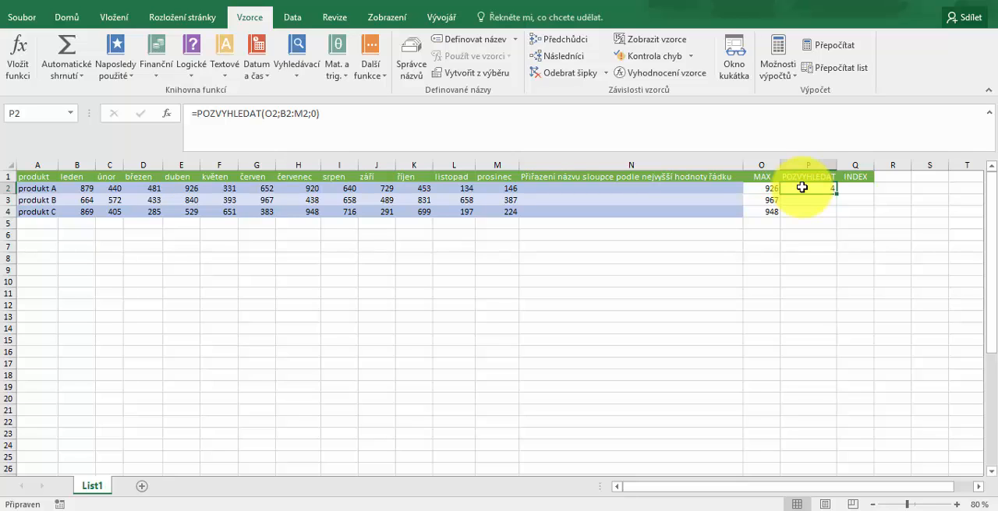
# Check the maximum's position among product A's monthly values and fill the POZVYHLEDAT formula from P2 down to P4
pyautogui.click(81, 190)
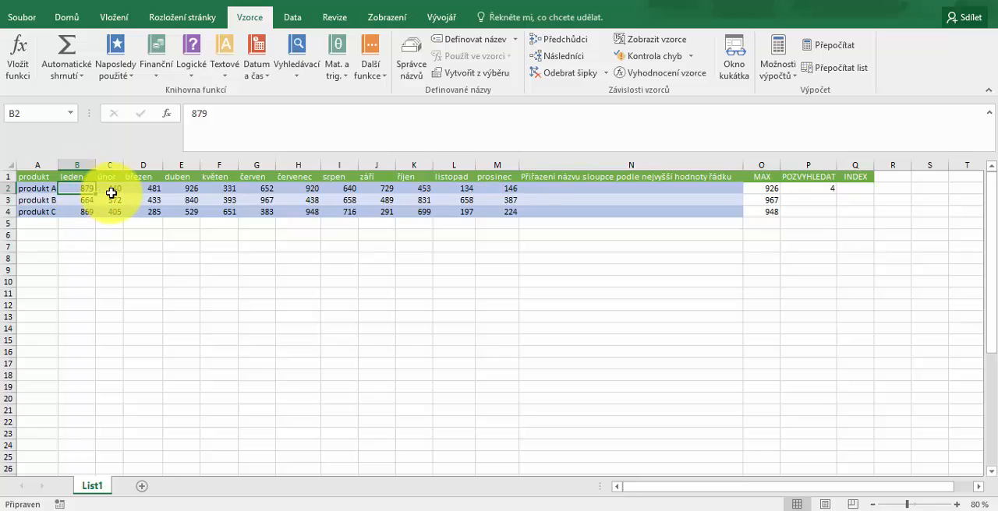
pyautogui.click(111, 192)
pyautogui.click(152, 189)
pyautogui.click(177, 189)
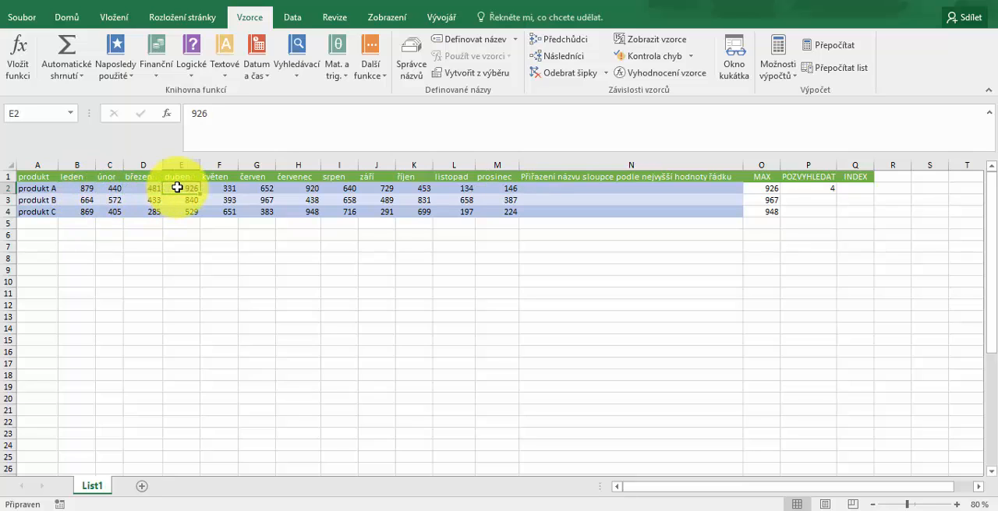
pyautogui.click(750, 188)
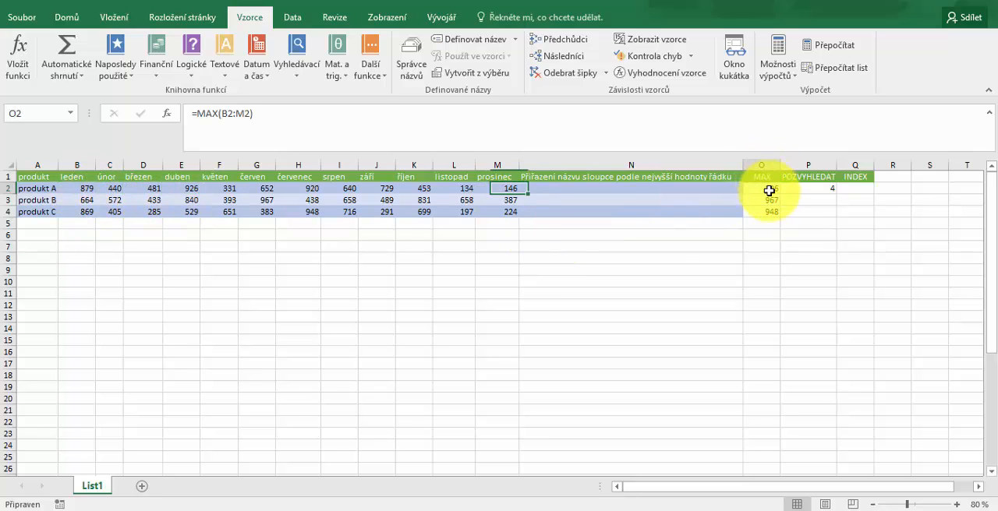
pyautogui.click(818, 189)
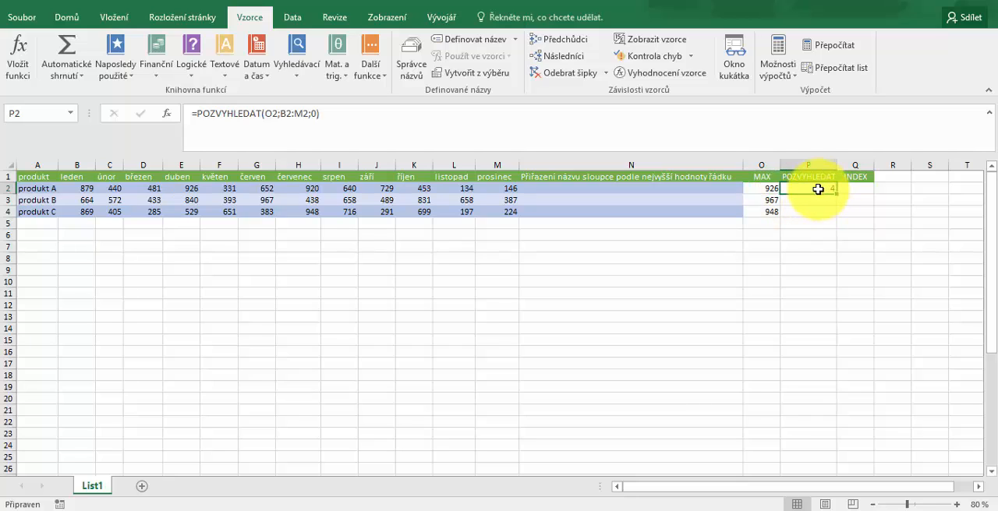
pyautogui.moveTo(837, 195); pyautogui.dragTo(841, 218)
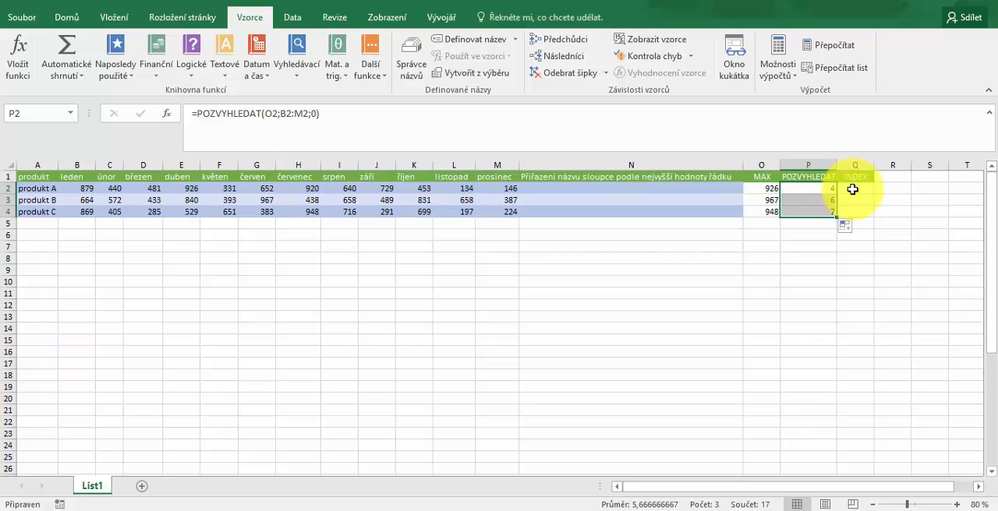
# Insert the array form of INDEX in Q2 with array B1:M1, no row and column P2, and fill it down to Q4
pyautogui.click(853, 189)
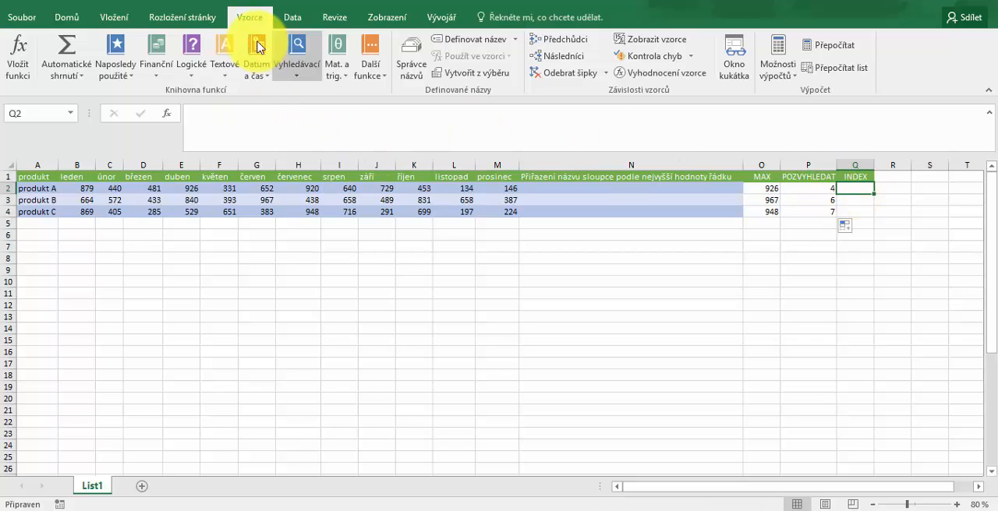
pyautogui.click(288, 69)
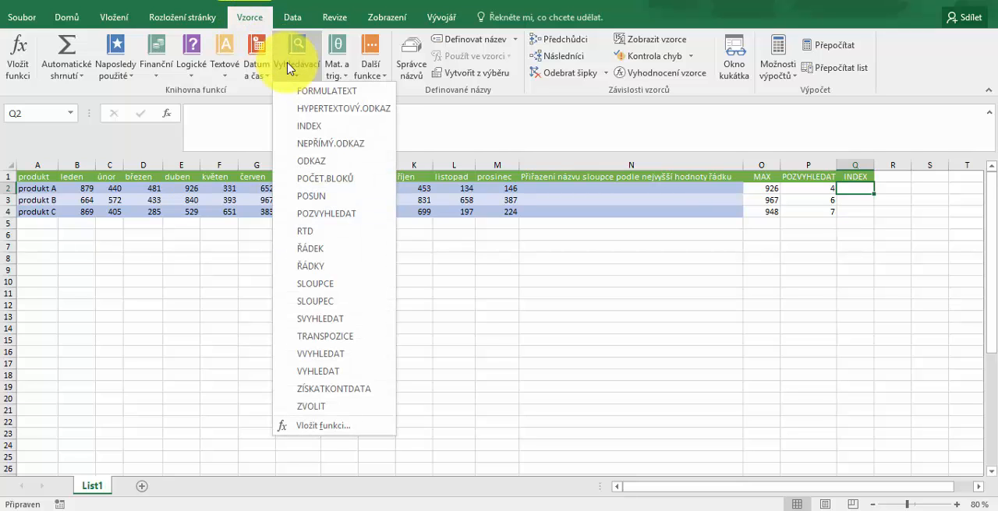
pyautogui.click(309, 127)
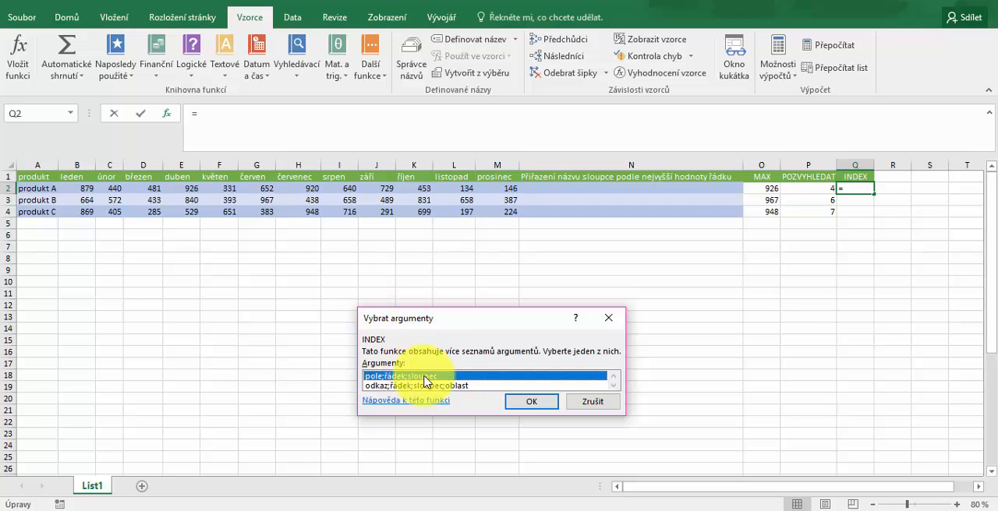
pyautogui.click(525, 402)
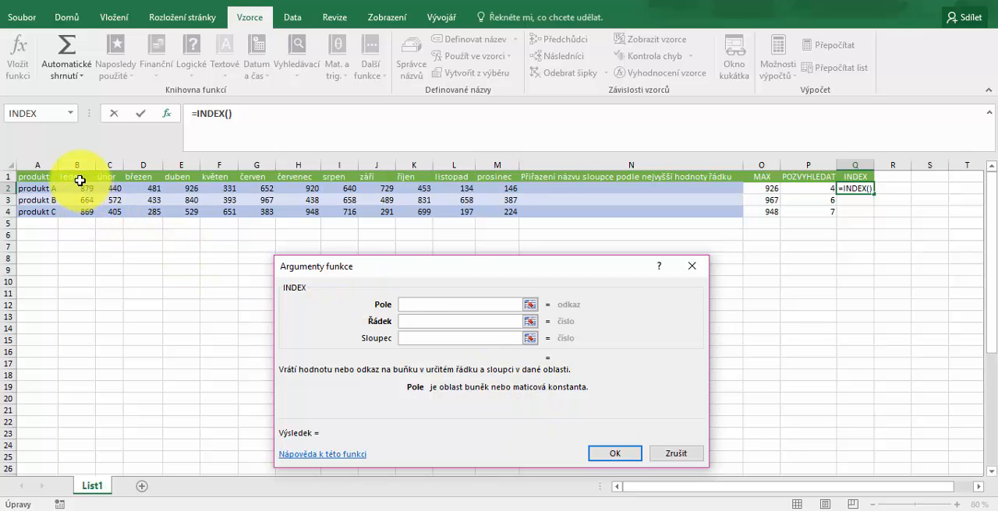
pyautogui.moveTo(78, 178); pyautogui.dragTo(484, 170)
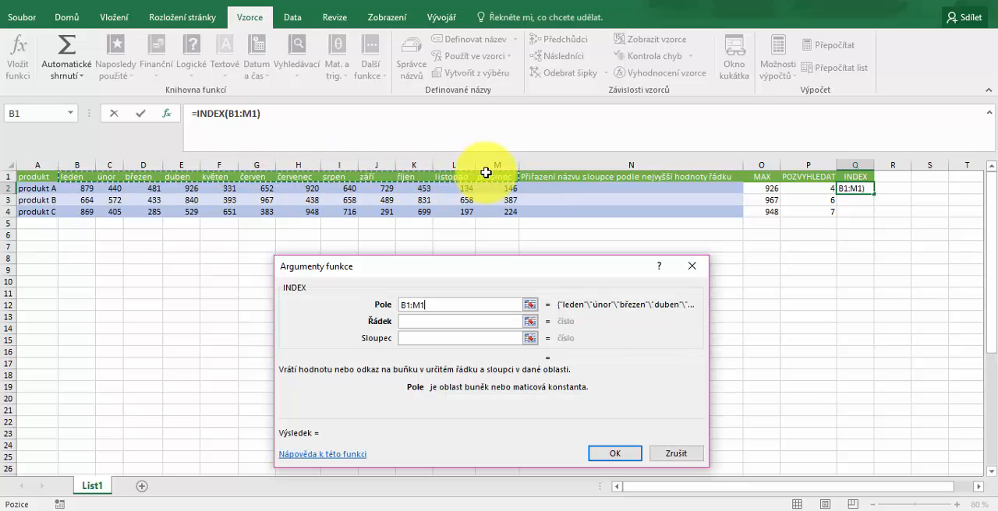
pyautogui.click(411, 322)
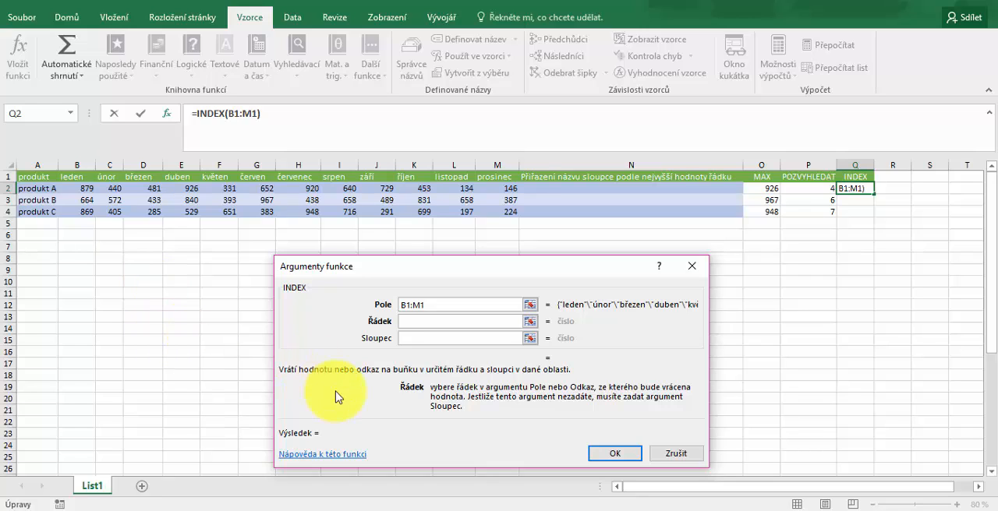
pyautogui.click(427, 337)
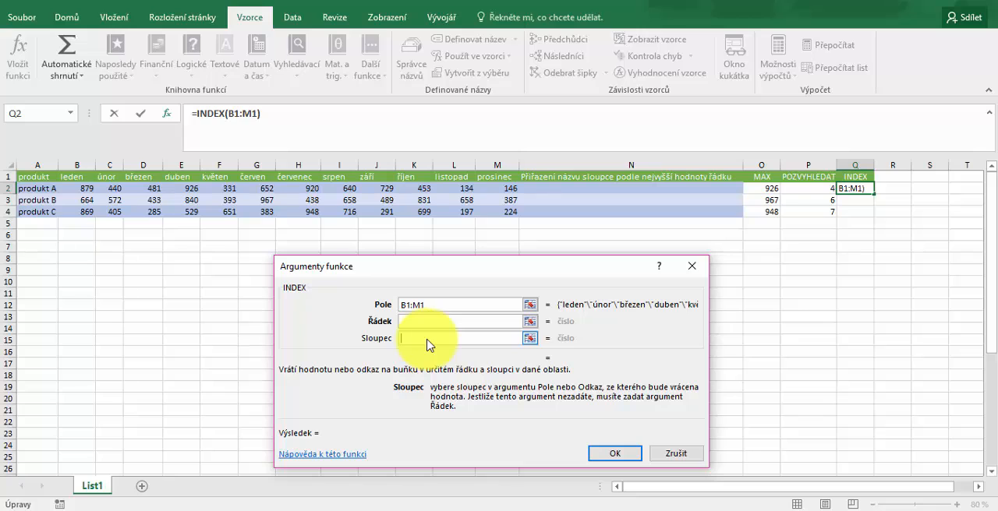
pyautogui.click(806, 190)
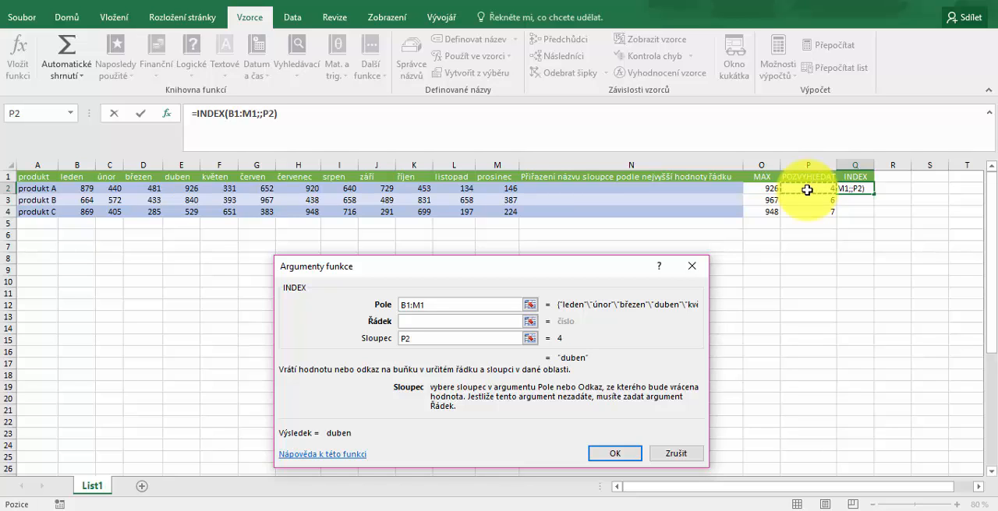
pyautogui.click(610, 455)
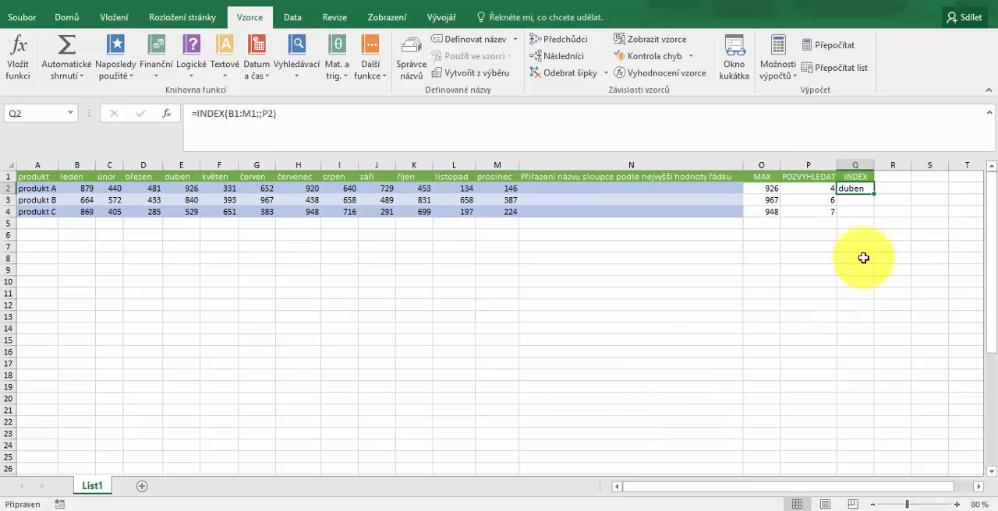
pyautogui.moveTo(875, 195); pyautogui.dragTo(882, 217)
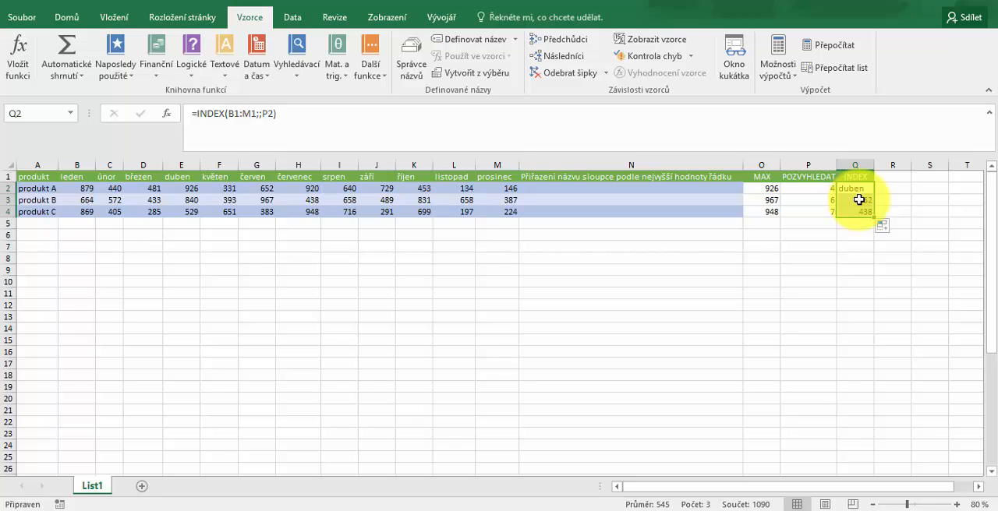
# Make the header range in the Q2 INDEX formula absolute as $B$1:$M$1
pyautogui.click(858, 188)
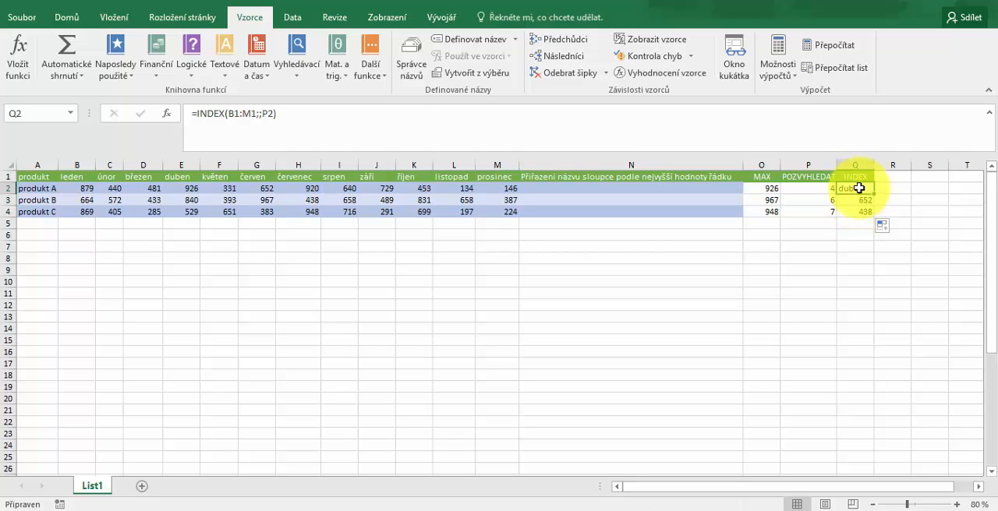
pyautogui.click(229, 114)
pyautogui.write('$B')
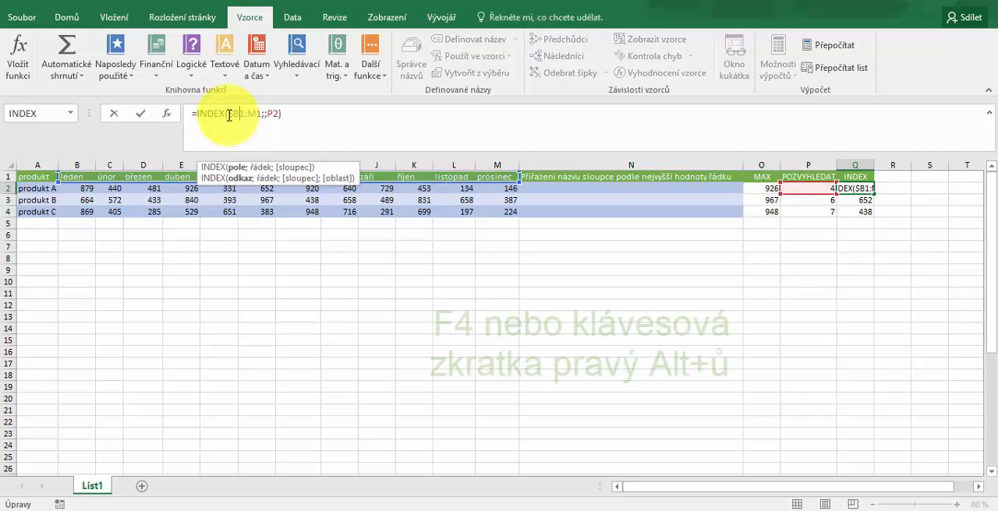
pyautogui.write('$')
pyautogui.press('Right')
pyautogui.press('Right')
pyautogui.write('$')
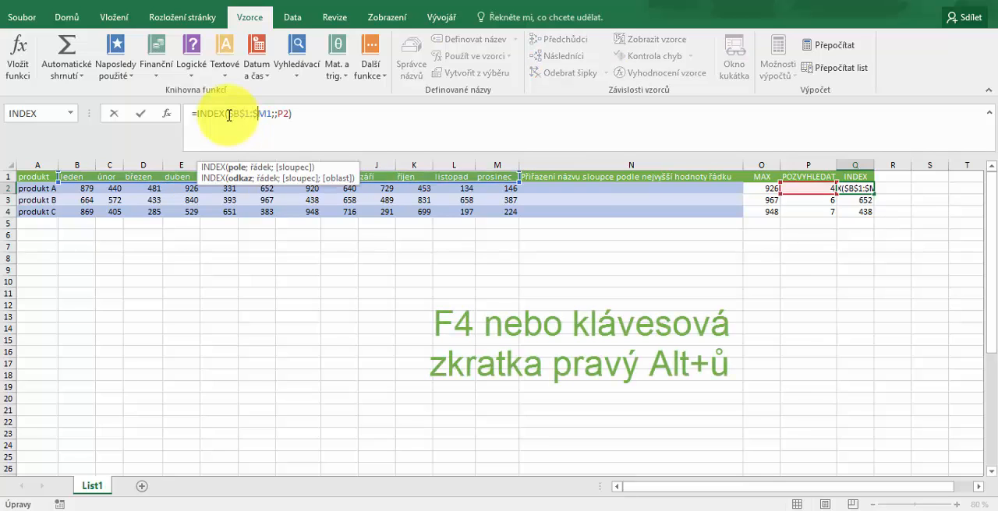
pyautogui.press('Right')
pyautogui.write('$')
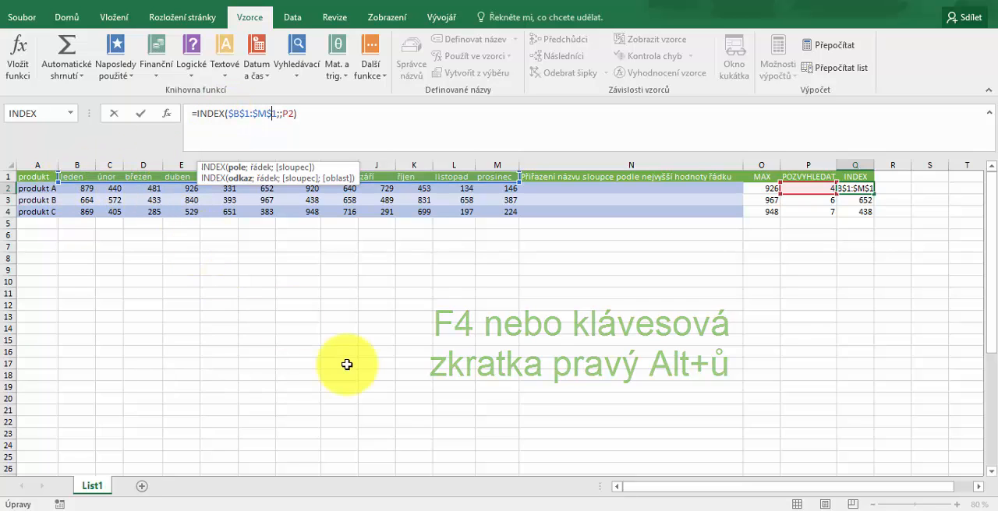
pyautogui.press('Return')
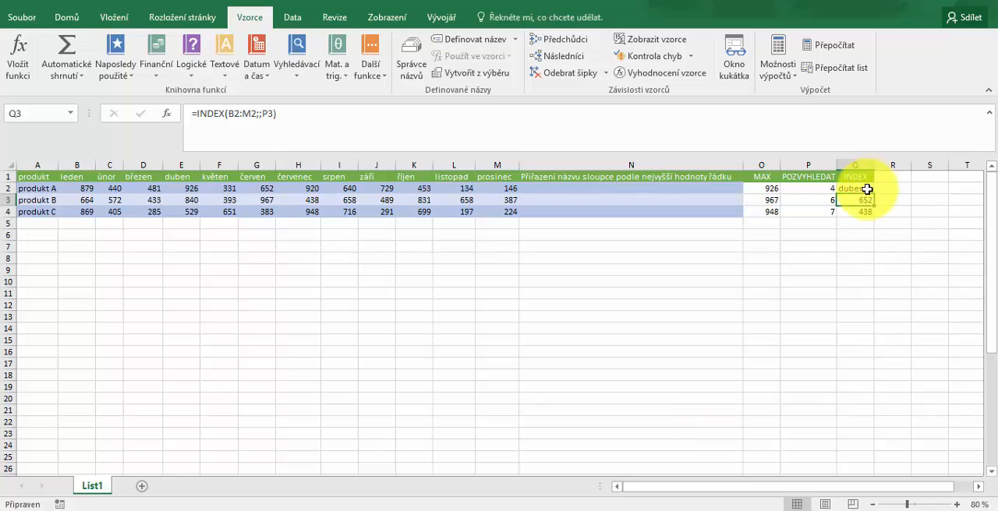
# Fill the corrected INDEX formula from Q2 down to Q4
pyautogui.click(866, 189)
pyautogui.moveTo(873, 194); pyautogui.dragTo(879, 218)
pyautogui.click(848, 293)
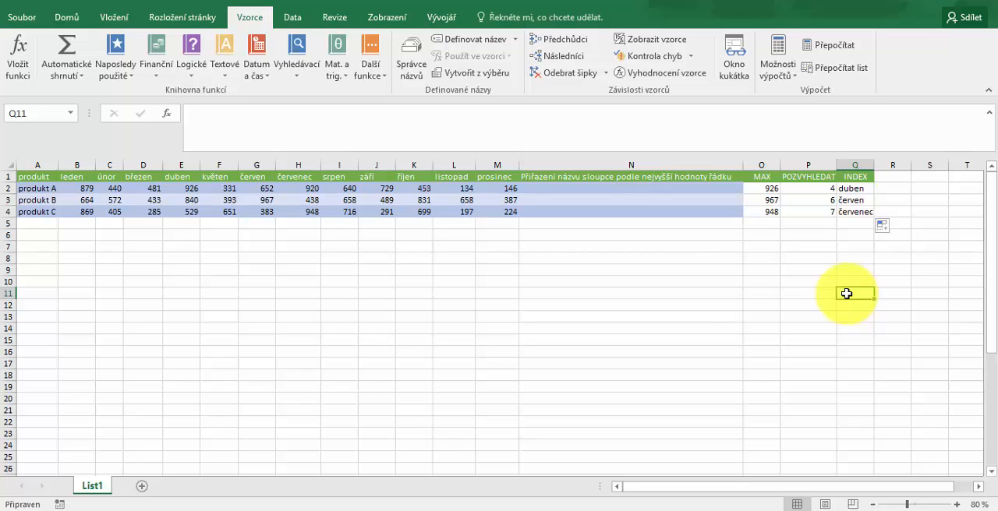
# Begin an INDEX formula in N2 with B1:M1 as the array and the row argument left empty
pyautogui.click(599, 190)
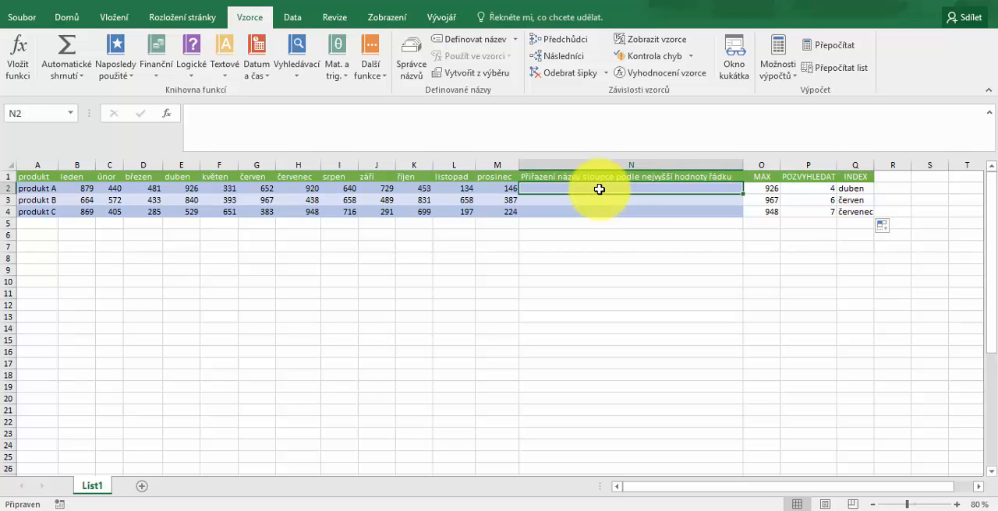
pyautogui.write('=')
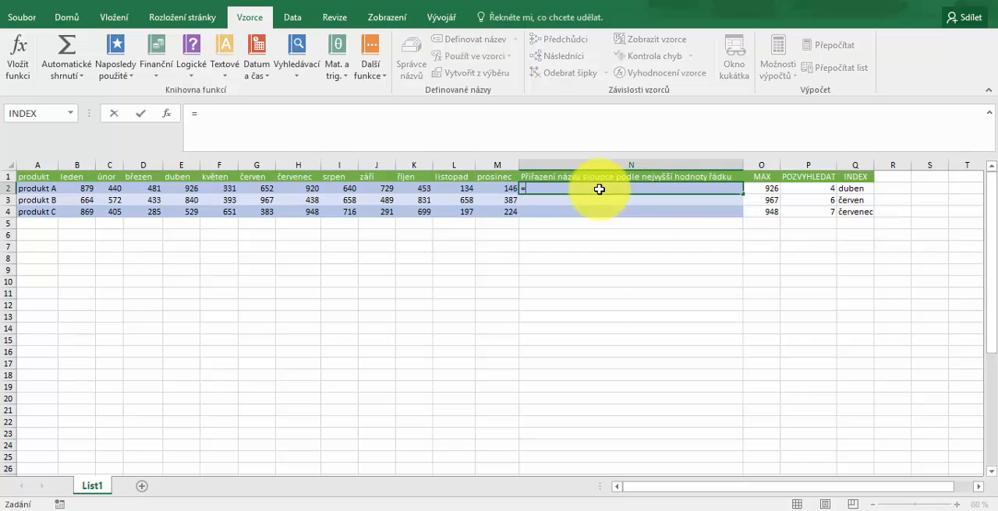
pyautogui.write('INDEX(')
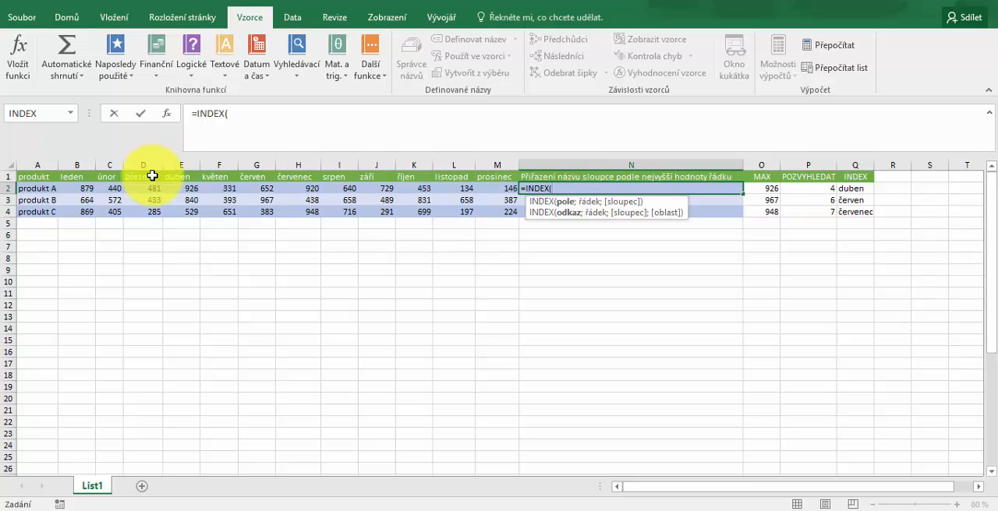
pyautogui.moveTo(78, 178); pyautogui.dragTo(490, 172)
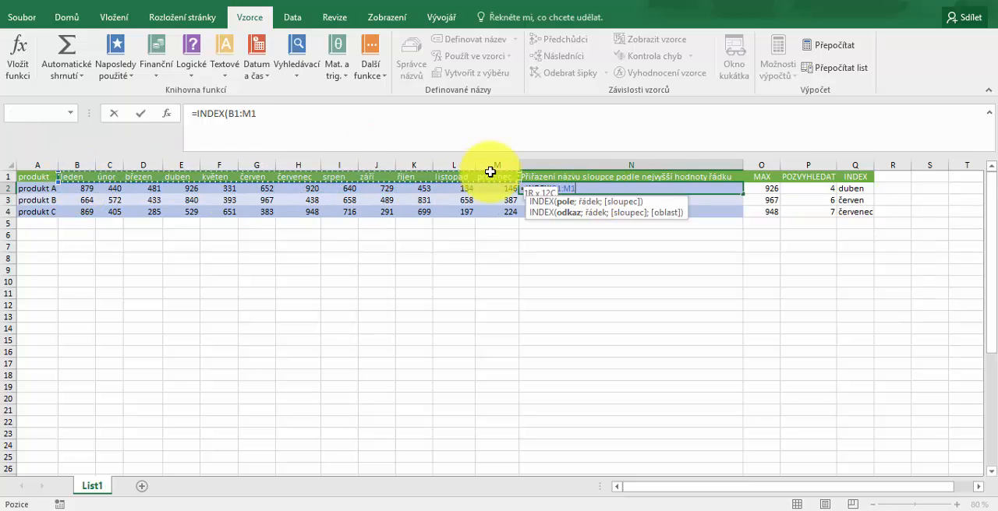
pyautogui.write(';;')
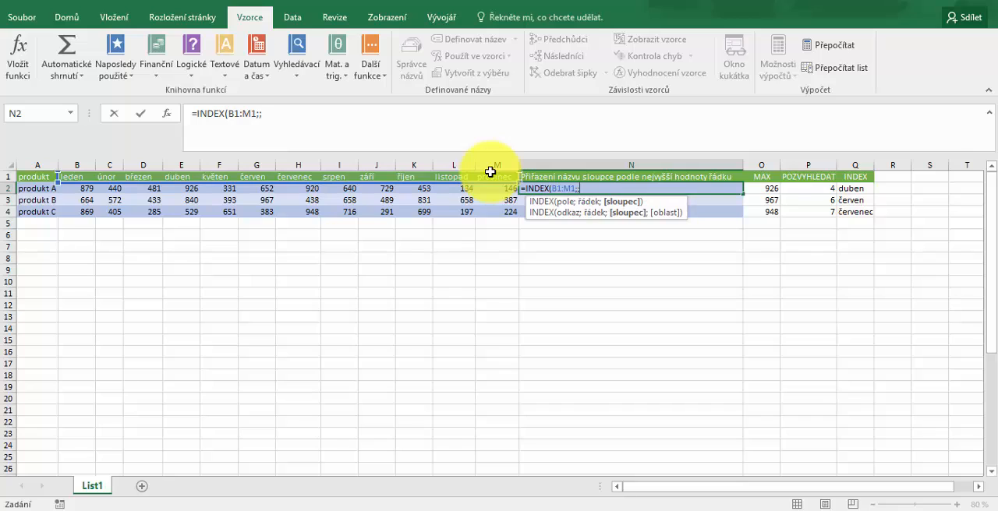
pyautogui.write('POZVYHLEDAT(')
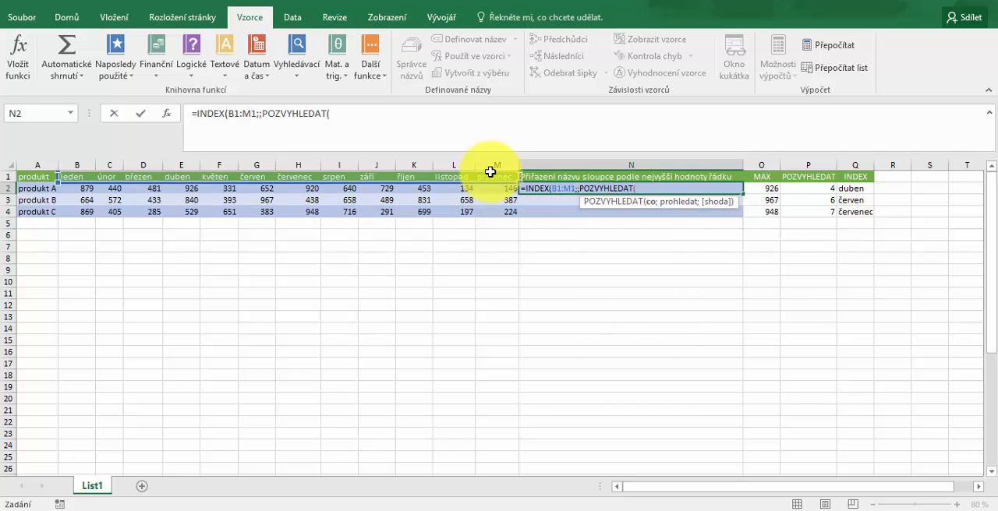
pyautogui.write('MAX(')
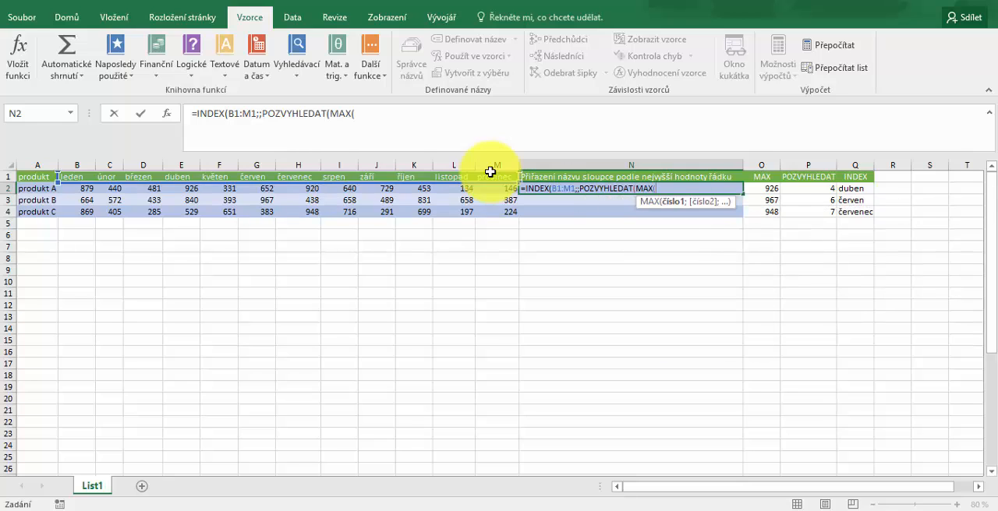
# Complete the N2 formula's column argument with POZVYHLEDAT, using MAX(B2:M2) as lookup value, B2:M2 as search range and match type 0
pyautogui.moveTo(78, 188); pyautogui.dragTo(487, 188)
pyautogui.write(')')
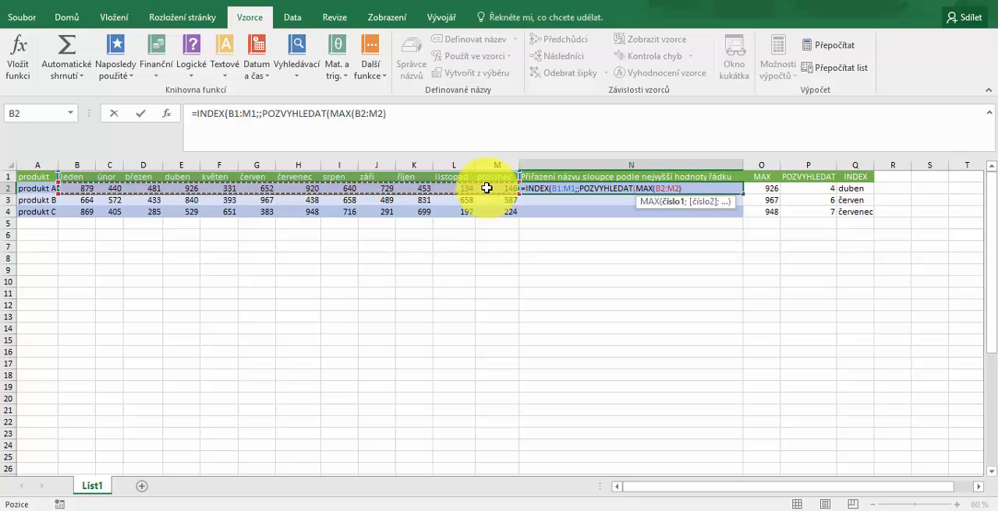
pyautogui.write(';')
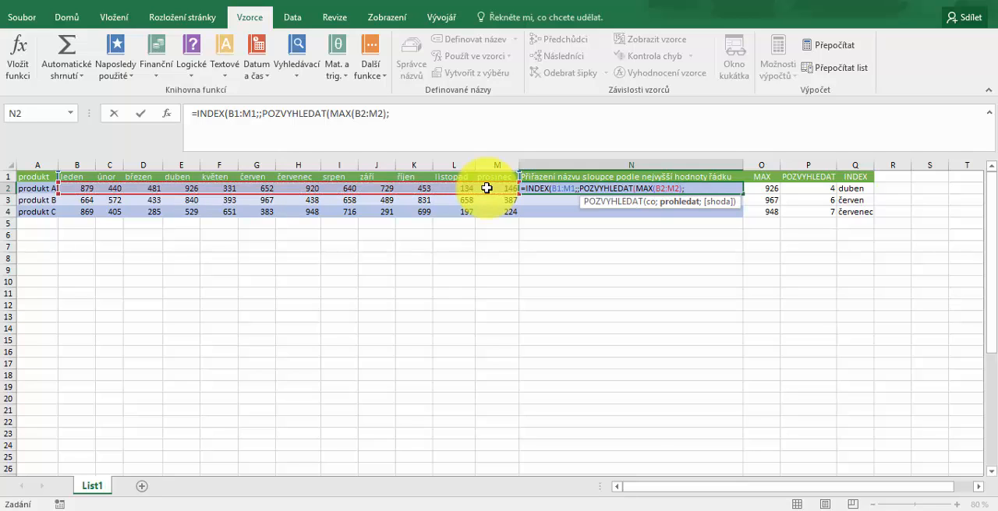
pyautogui.moveTo(85, 189); pyautogui.dragTo(499, 193)
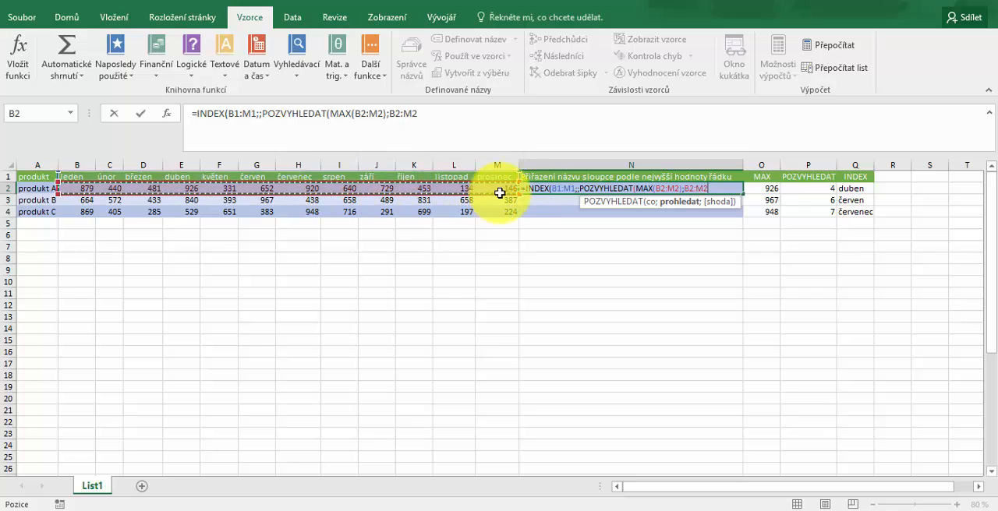
pyautogui.write(';0')
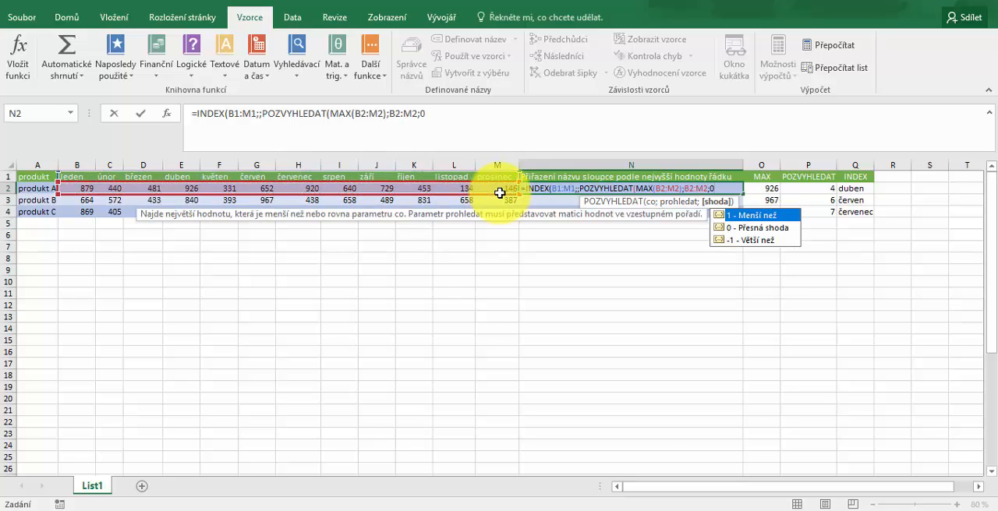
pyautogui.write(')')
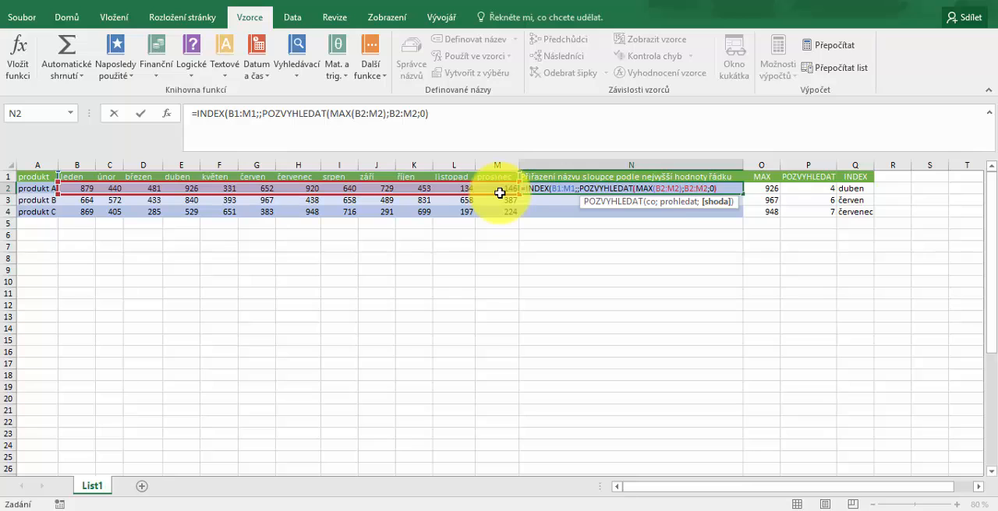
pyautogui.write(')')
pyautogui.press('Return')
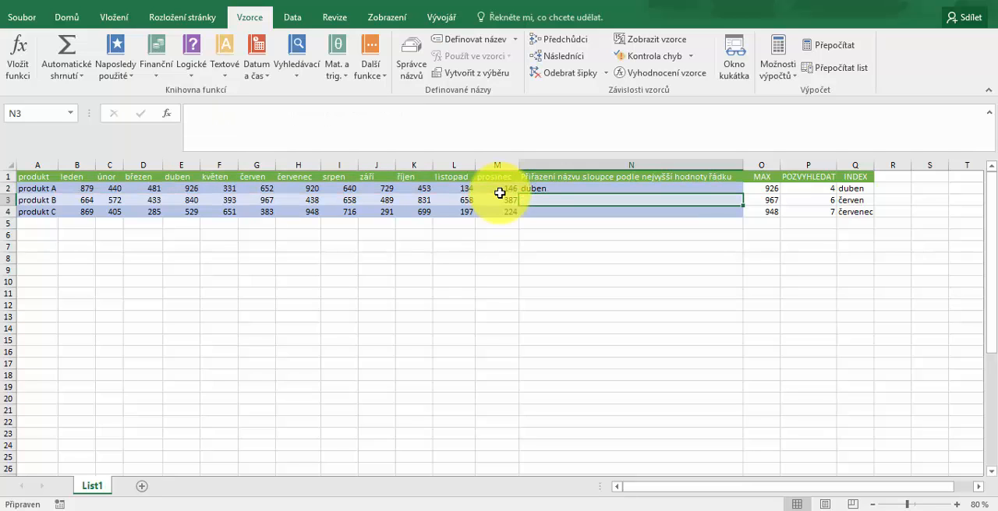
# Make the header range in the nested N2 formula absolute as $B$1:$M$1
pyautogui.click(534, 187)
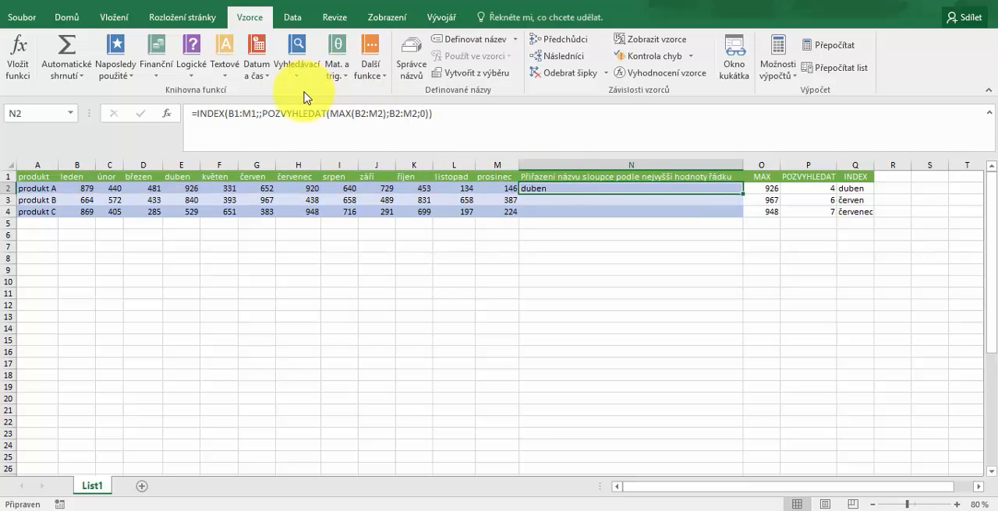
pyautogui.click(230, 115)
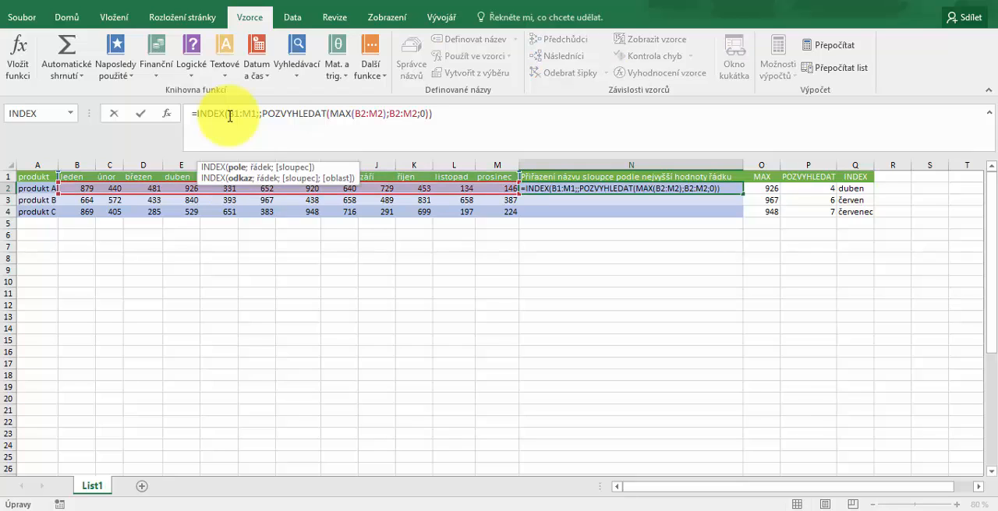
pyautogui.write('$B$')
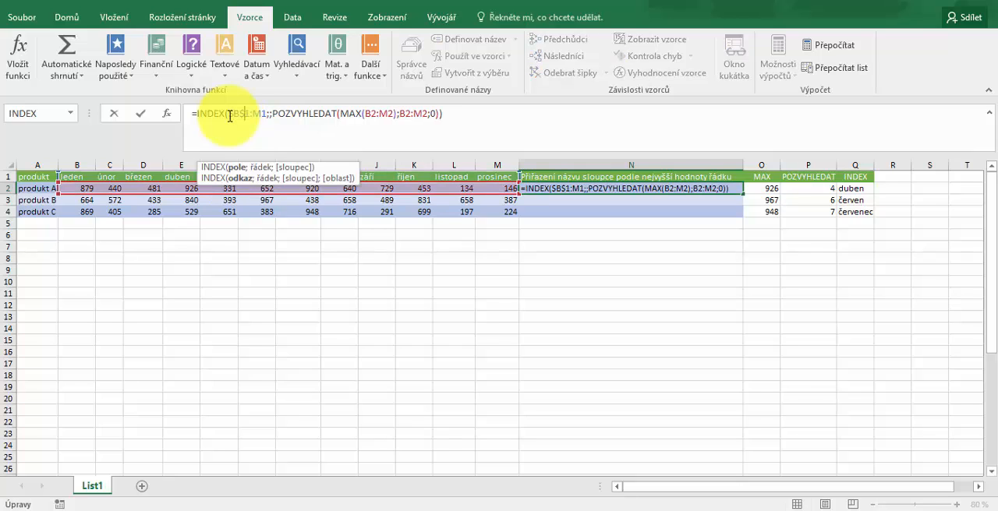
pyautogui.press('Right')
pyautogui.press('Right')
pyautogui.write('$')
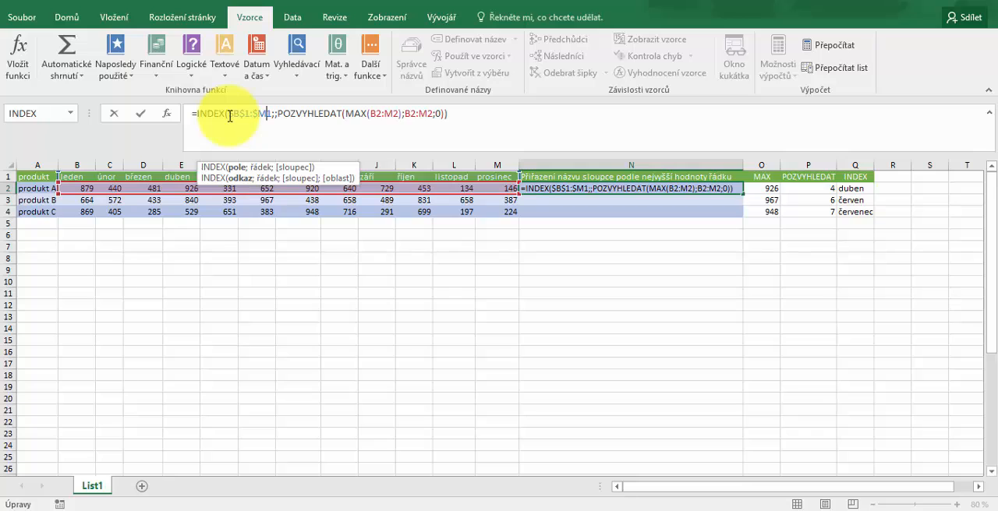
pyautogui.write('$')
pyautogui.press('Return')
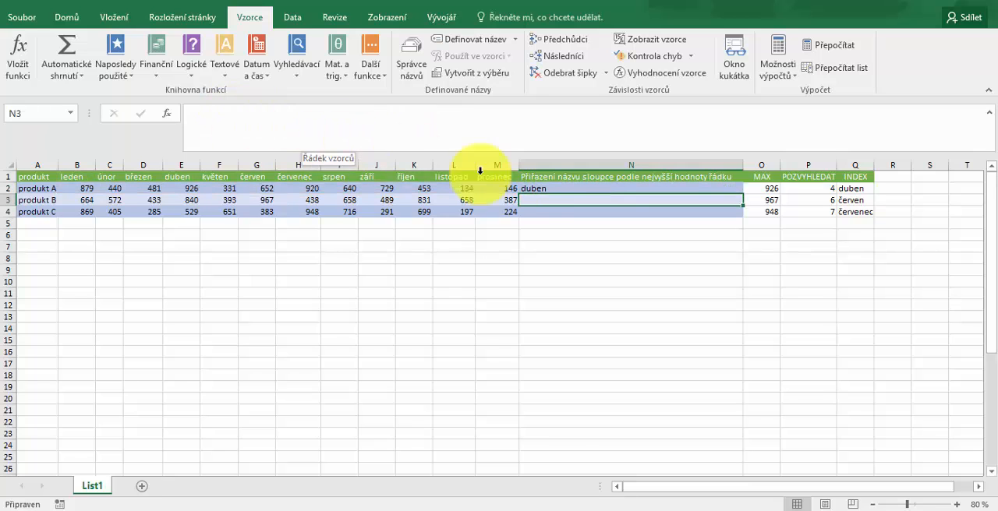
# Fill the nested INDEX formula from N2 down to N4
pyautogui.click(546, 191)
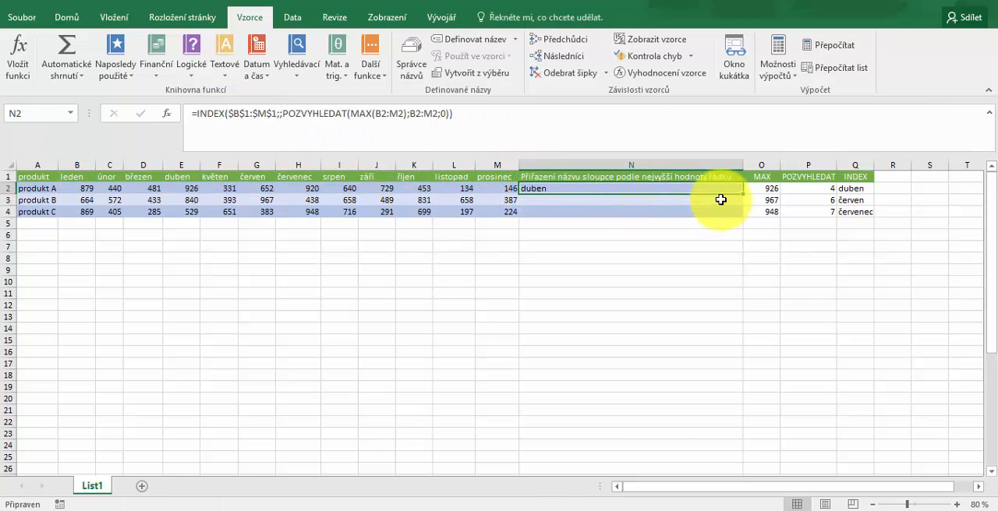
pyautogui.moveTo(742, 201); pyautogui.dragTo(748, 220)
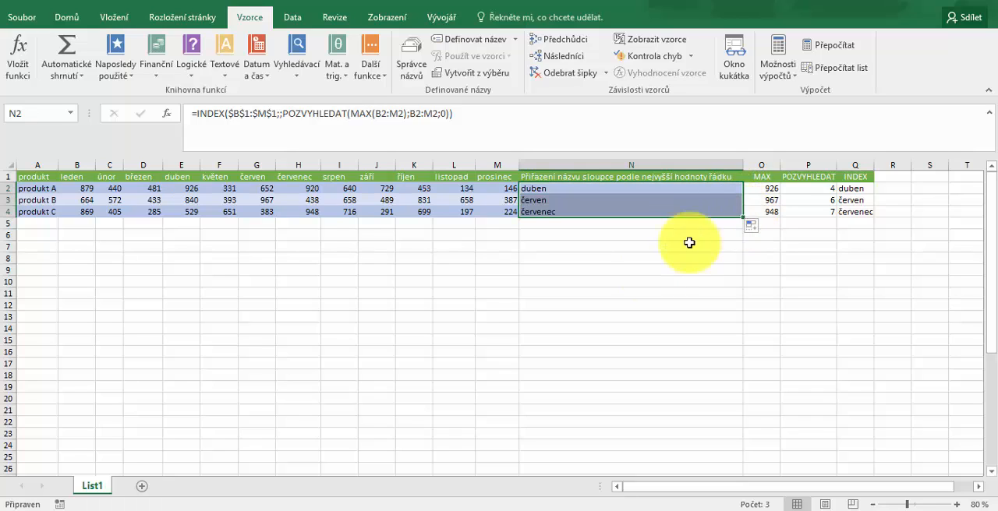
pyautogui.click(647, 282)
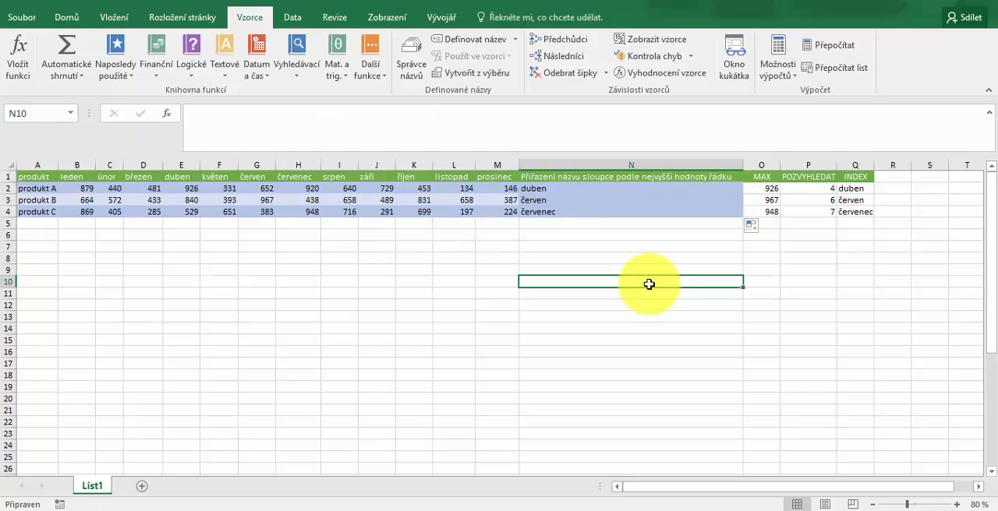